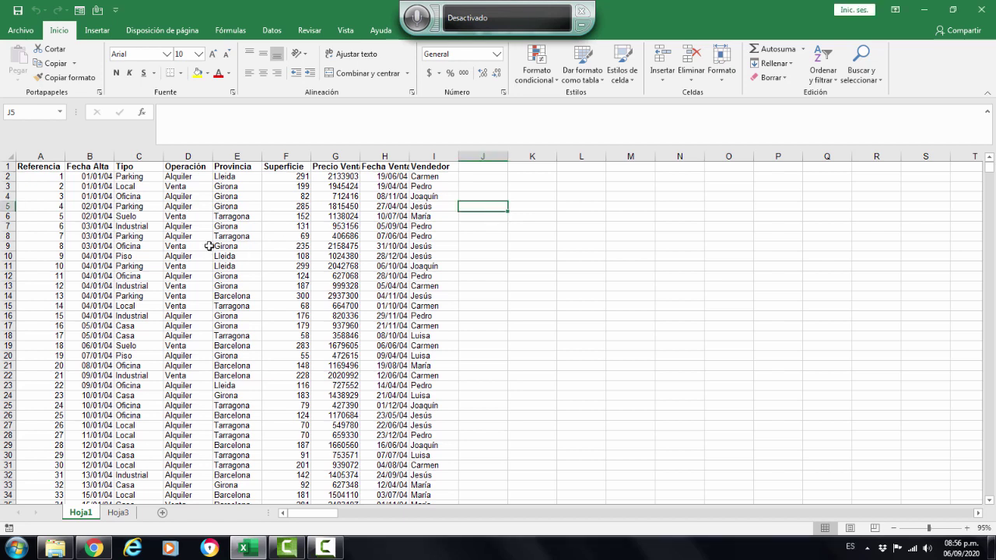
From a cell in the Hoja1 data, start a pivot chart with pivot table.
left_click(235, 216)
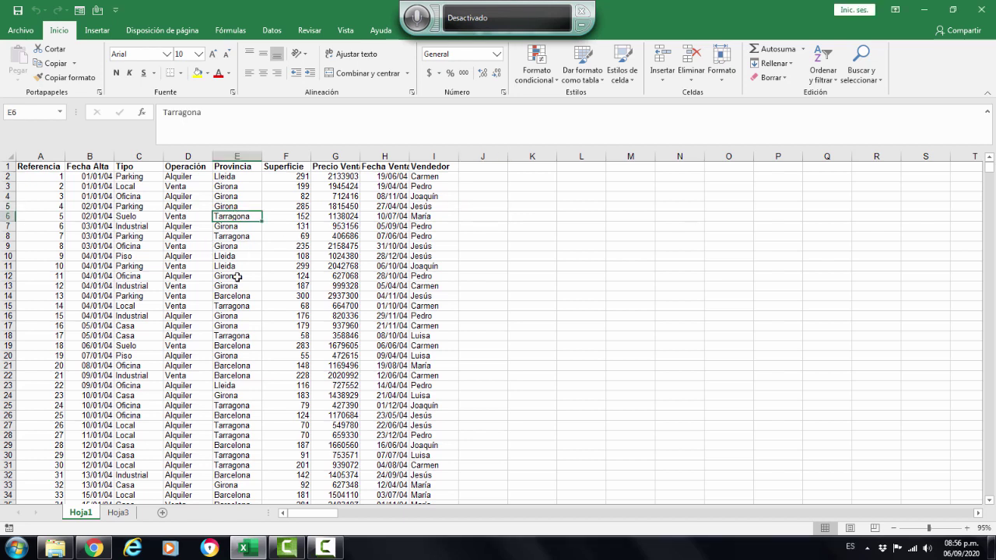
left_click(375, 226)
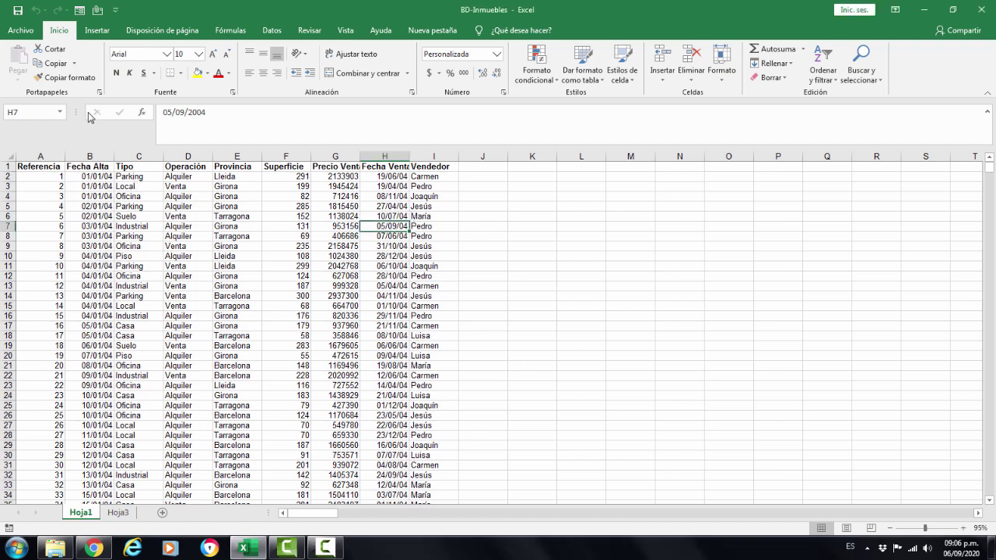
left_click(90, 156)
left_click(132, 168)
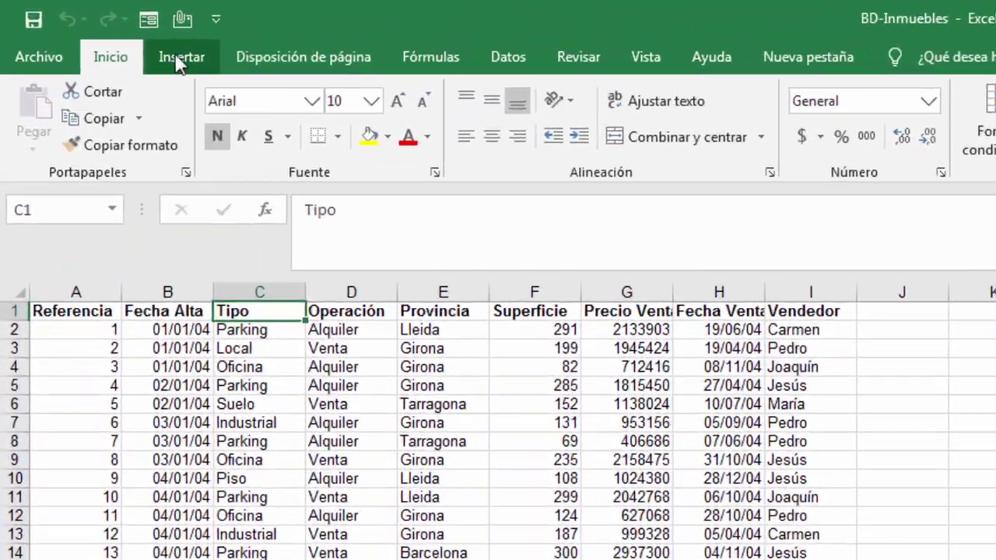
left_click(126, 39)
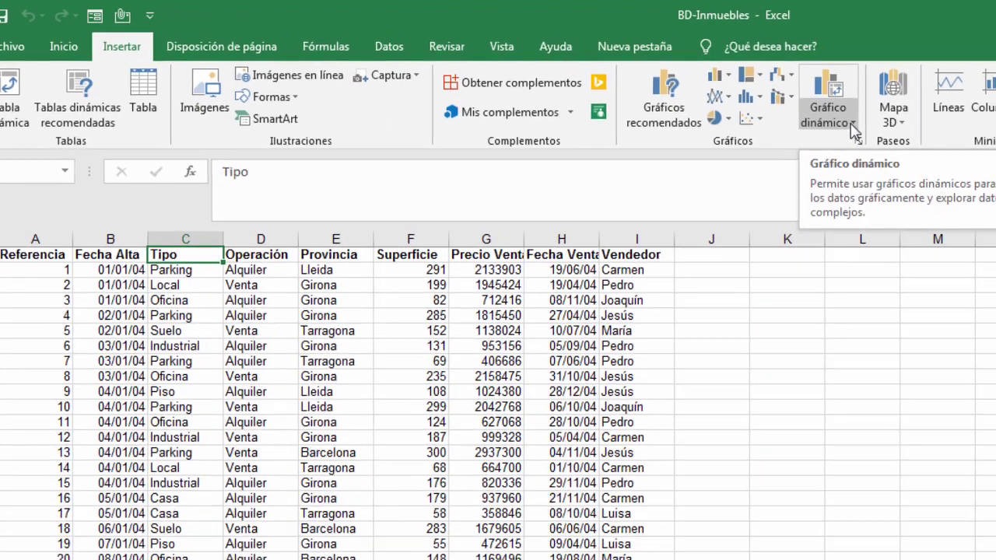
left_click(862, 123)
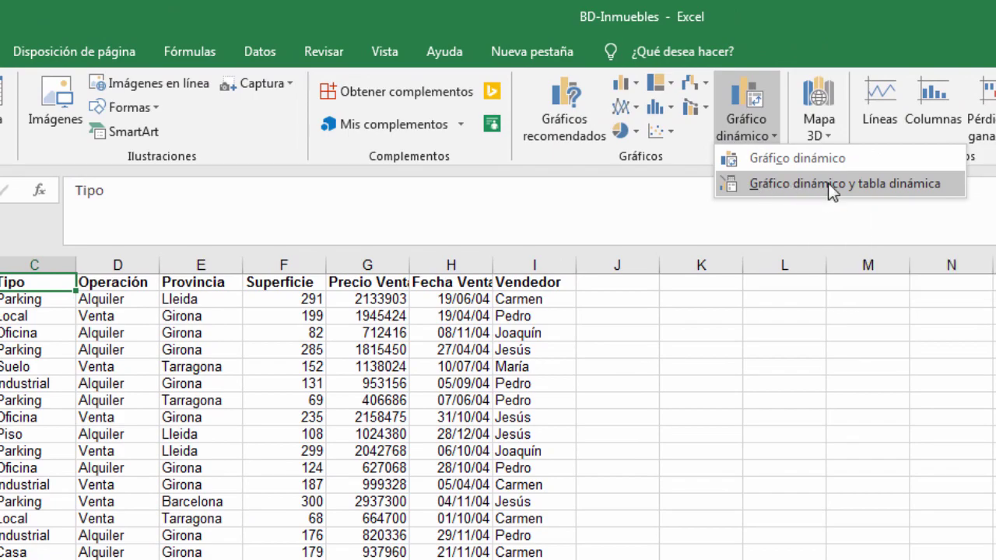
left_click(828, 183)
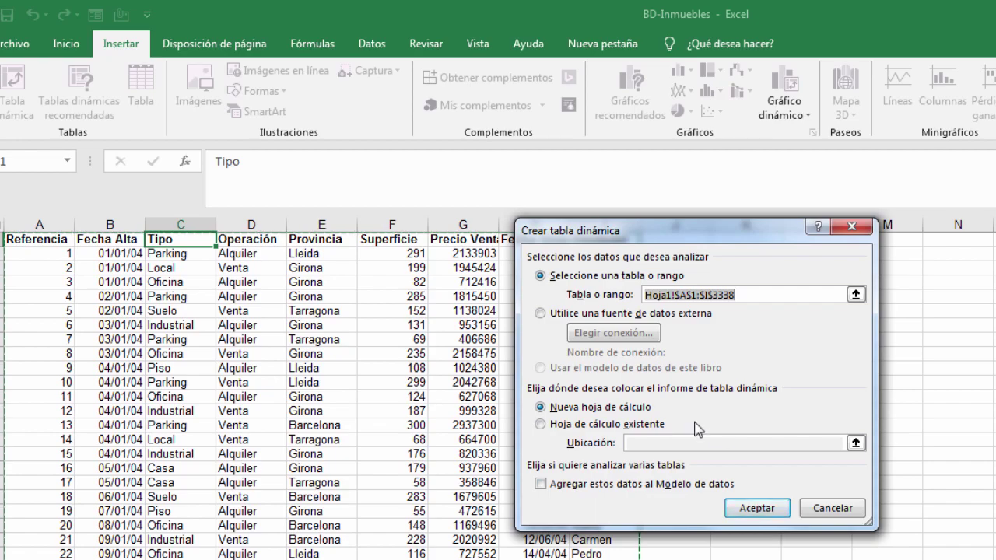
Create the pivot on new sheet Hoja5, move the chart, and put Superficie on Ejes (categorías).
left_click(756, 508)
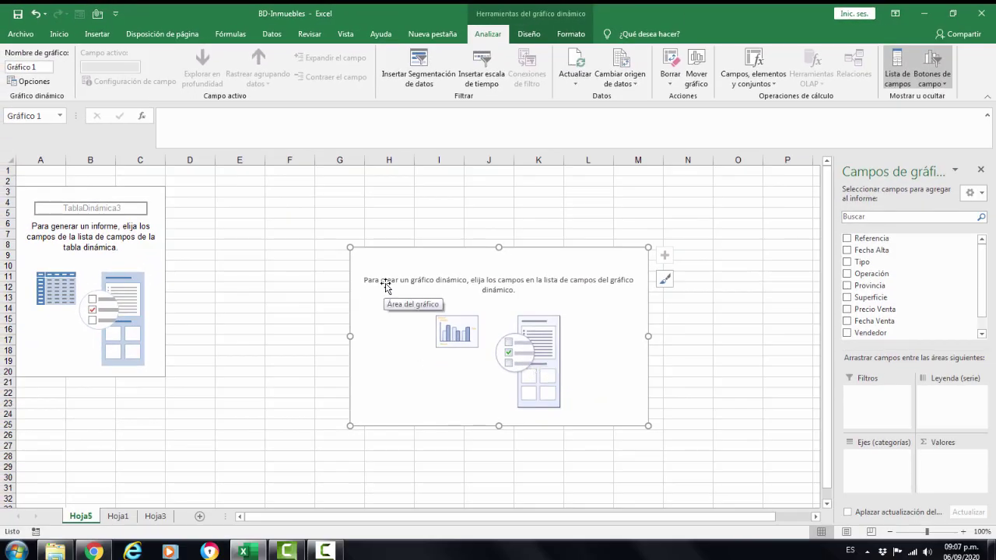
left_click_drag(392, 280, 325, 219)
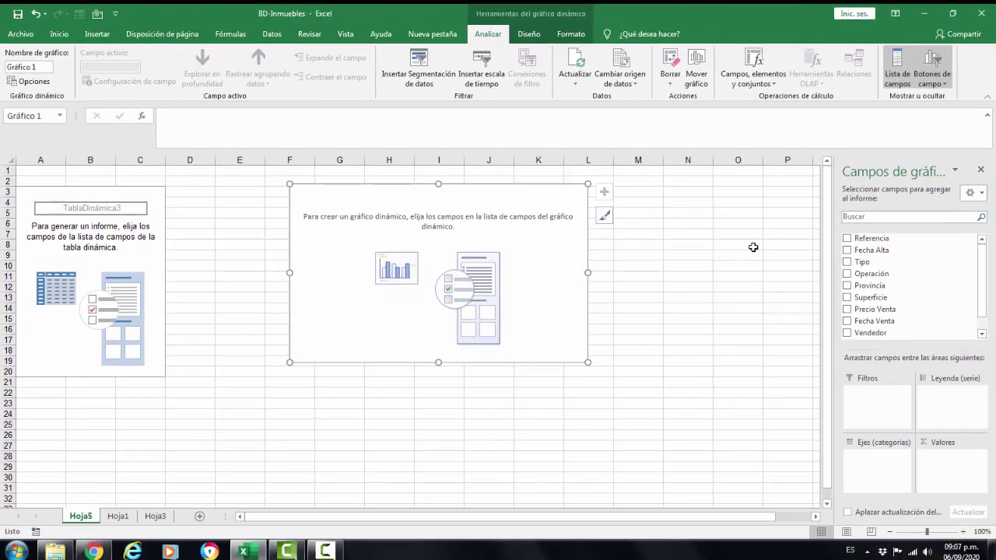
left_click(847, 298)
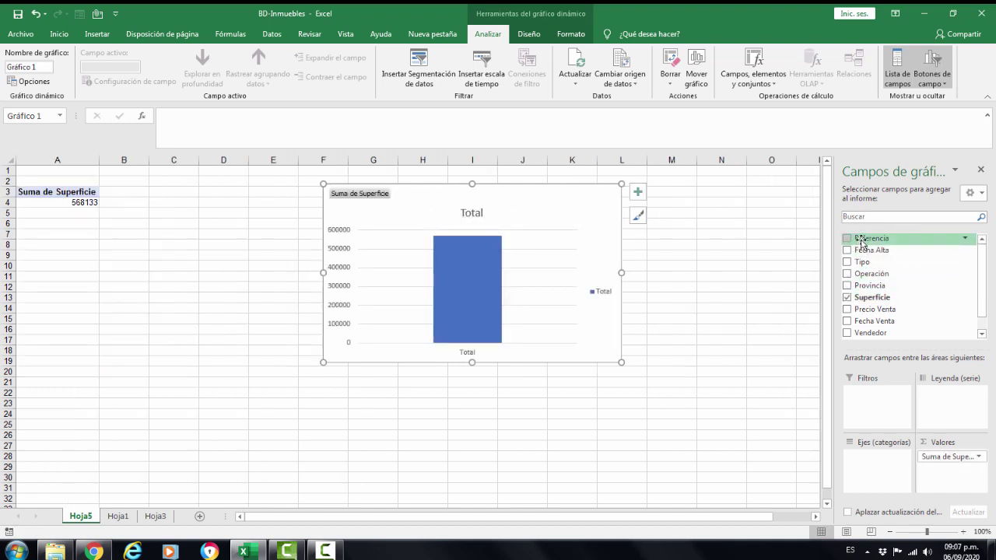
left_click_drag(869, 237, 874, 239)
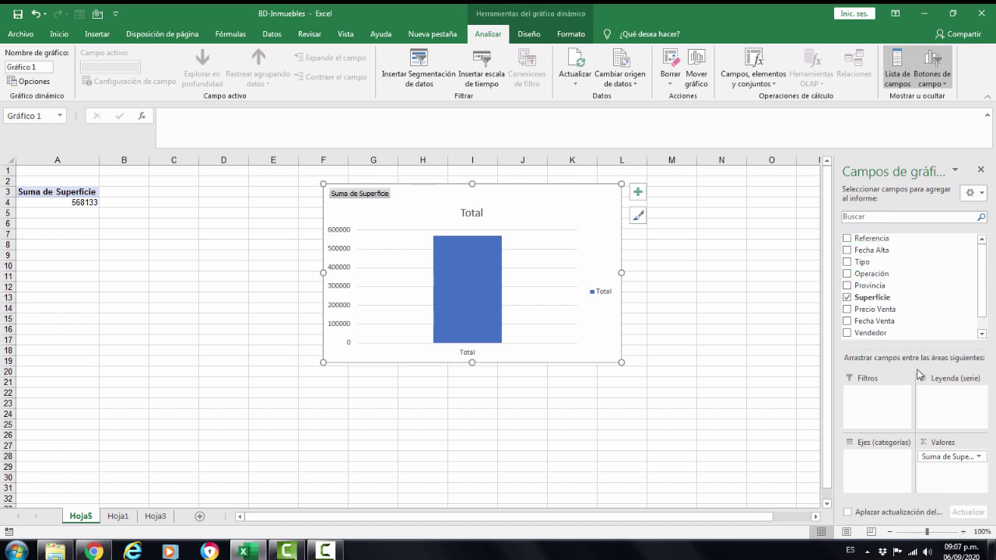
left_click_drag(945, 457, 695, 476)
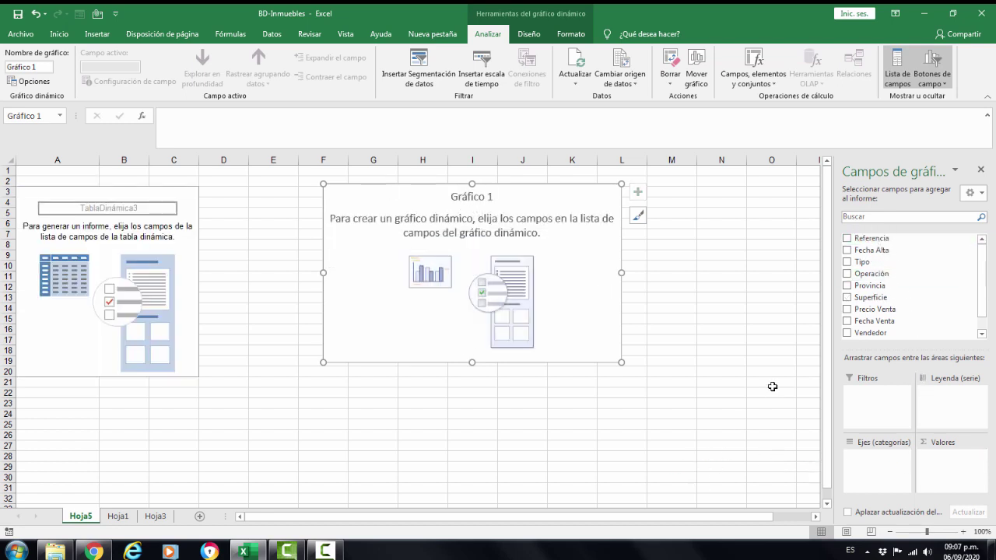
left_click_drag(866, 300, 873, 476)
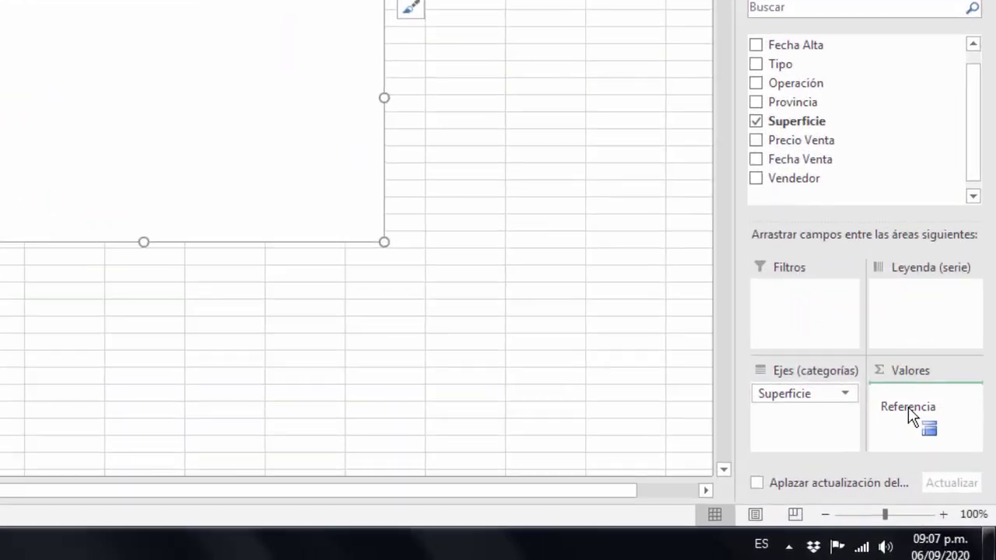
Add Referencia to Valores and widen the pivot chart from column C to about column N.
left_click_drag(865, 239, 948, 462)
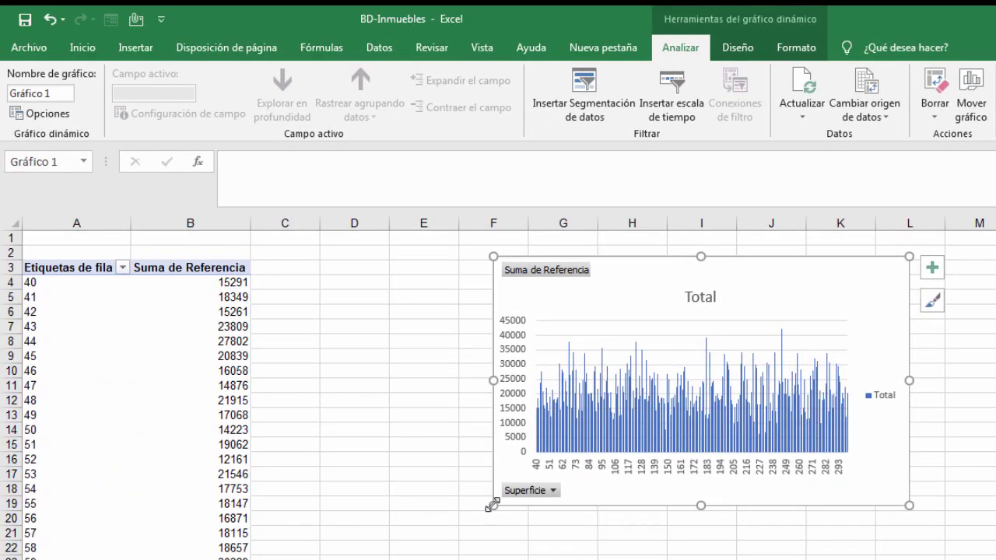
left_click_drag(496, 496, 272, 513)
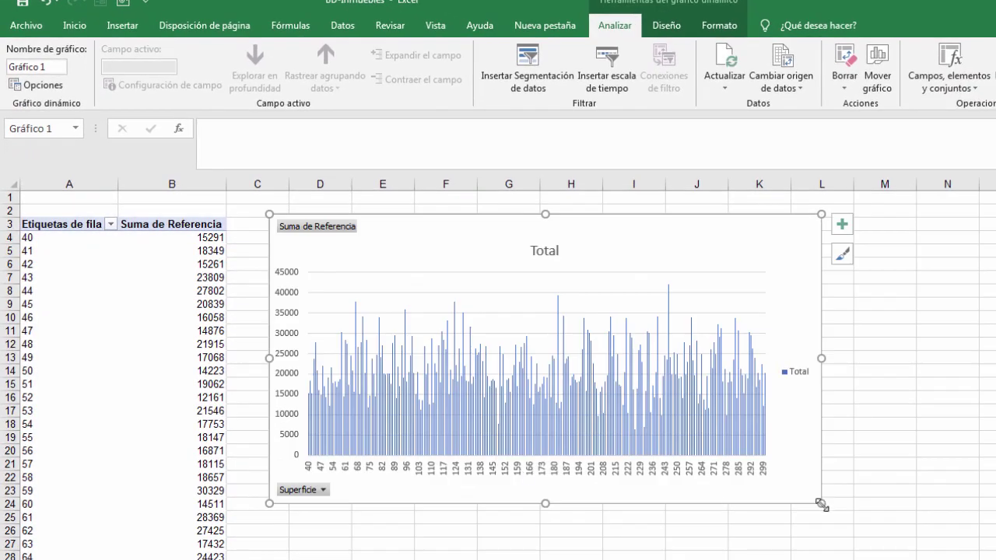
left_click_drag(821, 504, 950, 534)
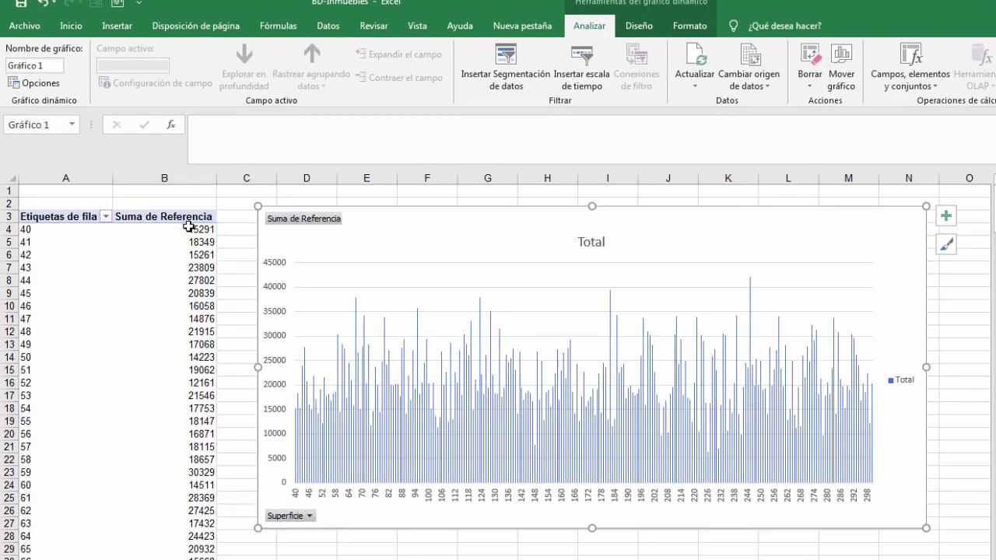
Select the first Suma de Referencia value cell, 15291 for Superficie 40.
left_click(191, 237)
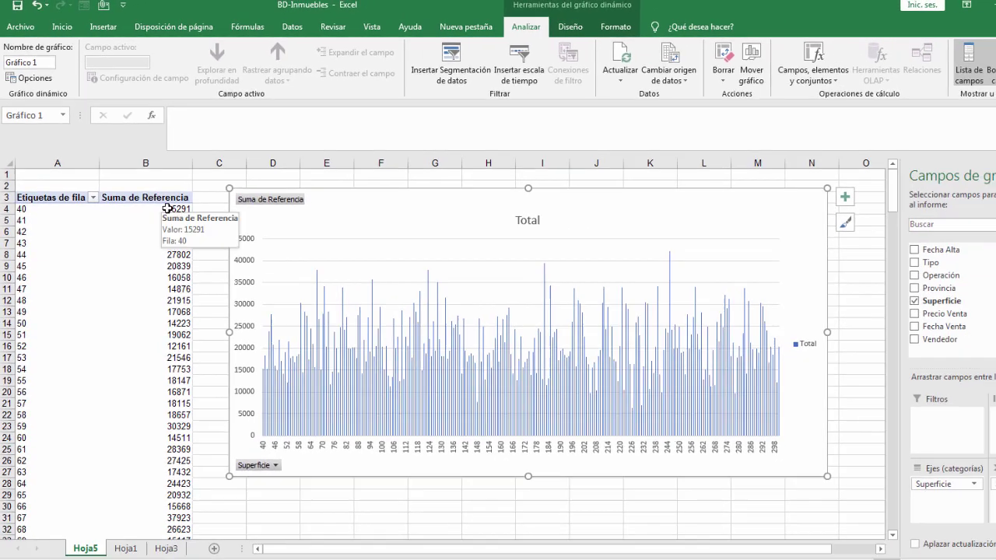
left_click(197, 196)
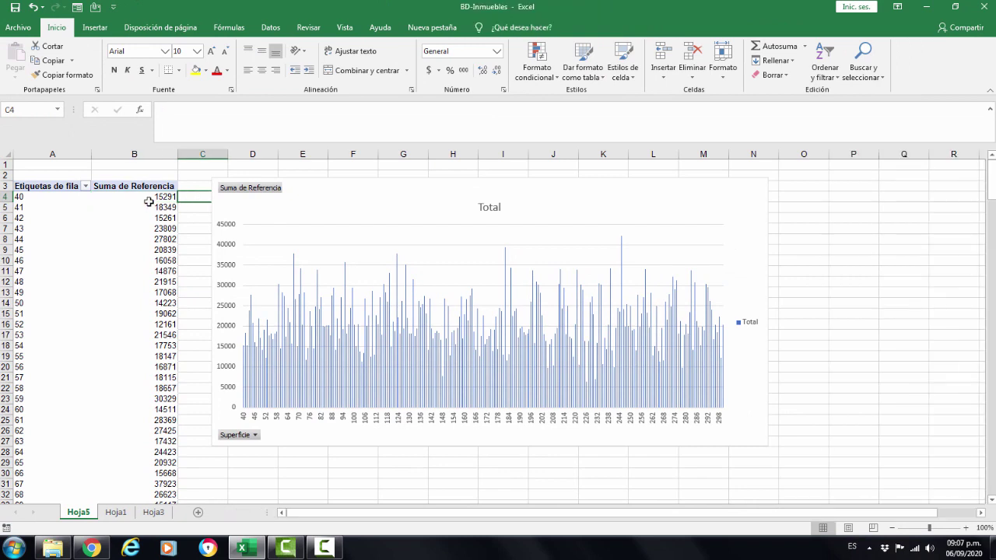
left_click(149, 197)
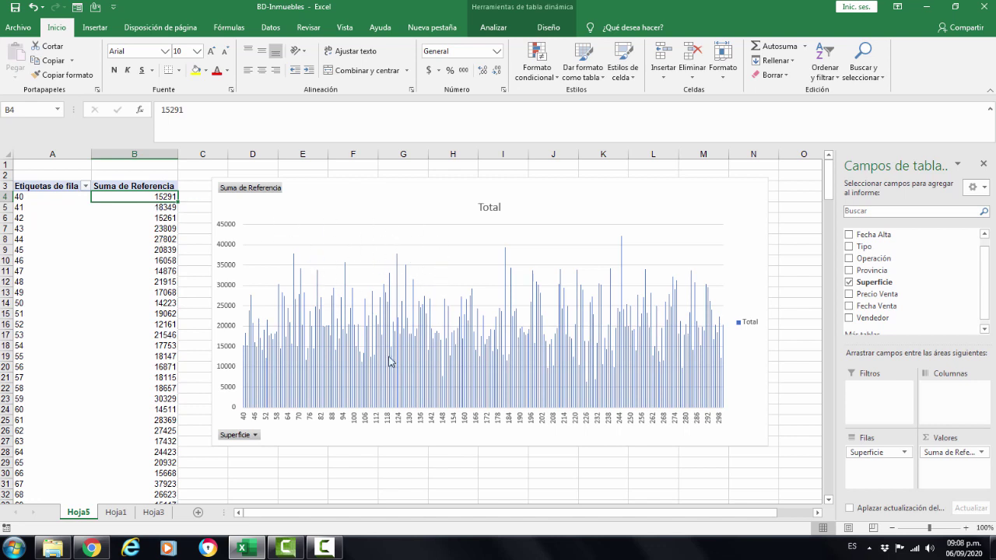
Sort the pivot by Suma de Referencia largest to smallest, topped by 42139.
left_click(200, 185)
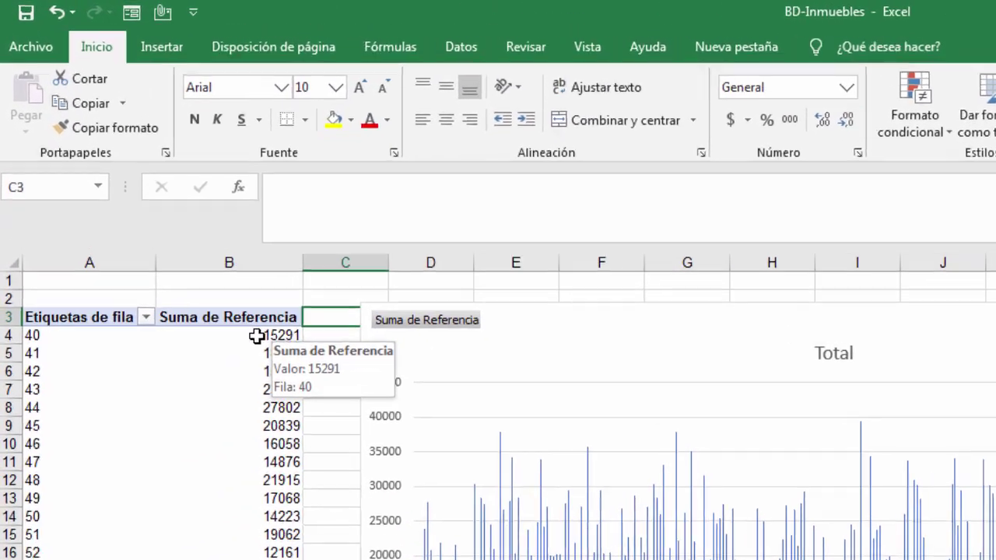
left_click(150, 197)
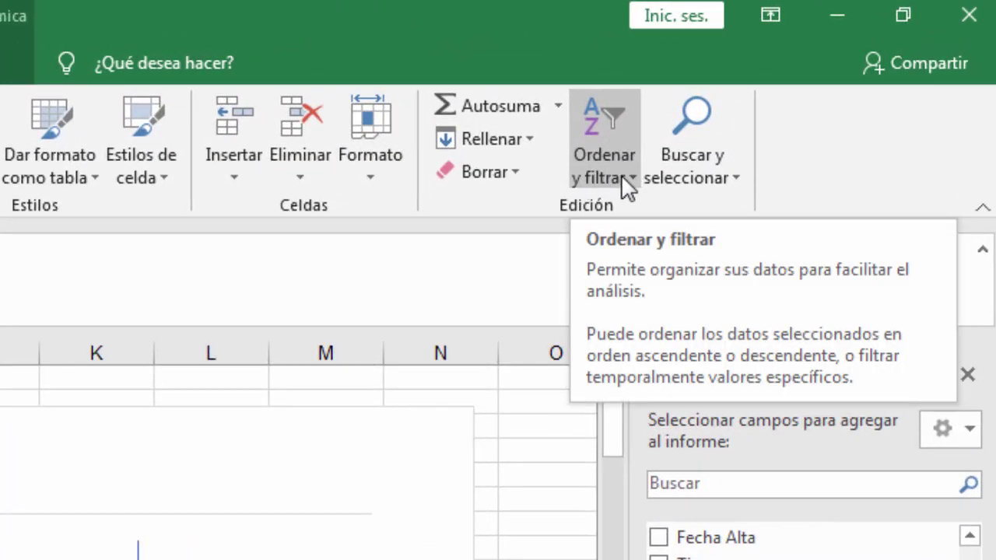
left_click(622, 176)
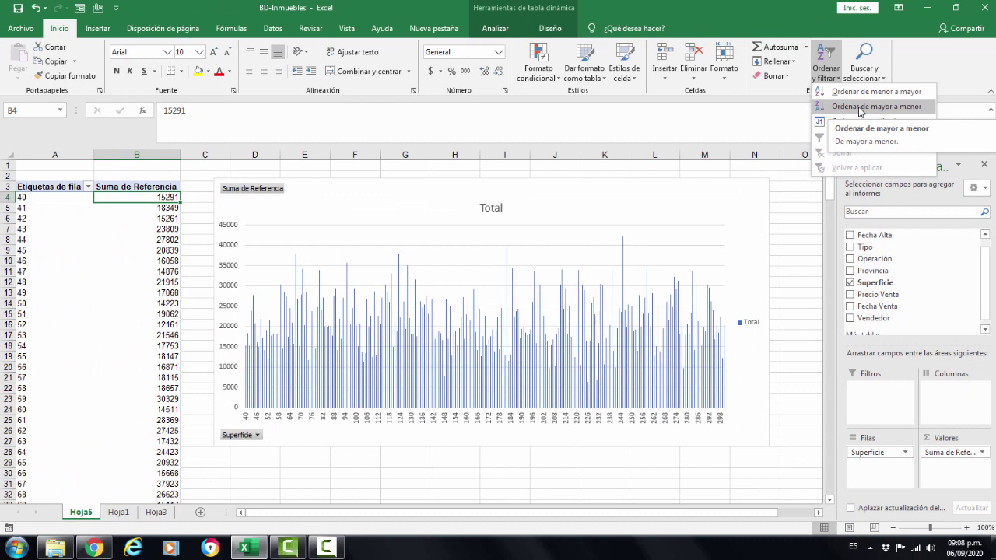
left_click(860, 110)
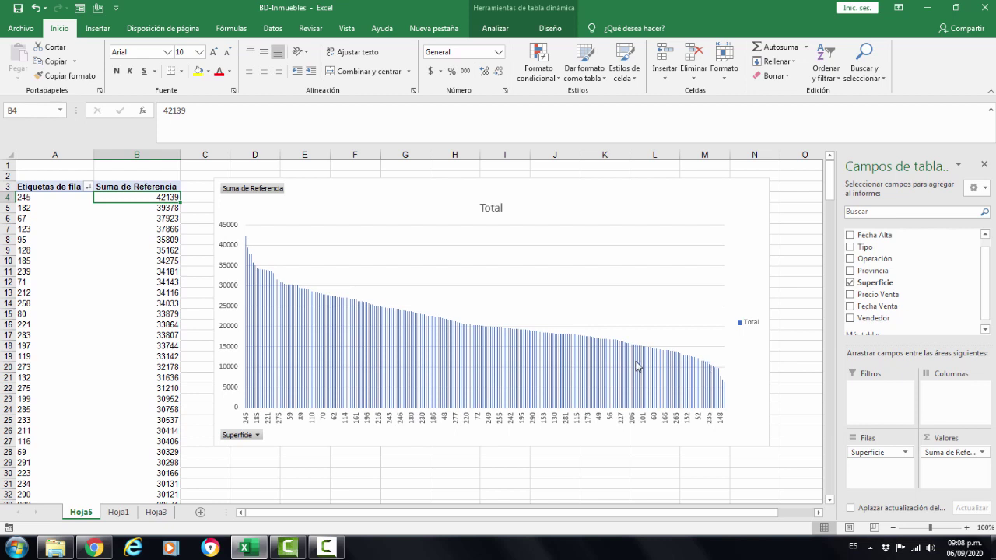
Re-sort smallest to largest, starting at 6326 for Superficie 226, and check the first values.
left_click(830, 81)
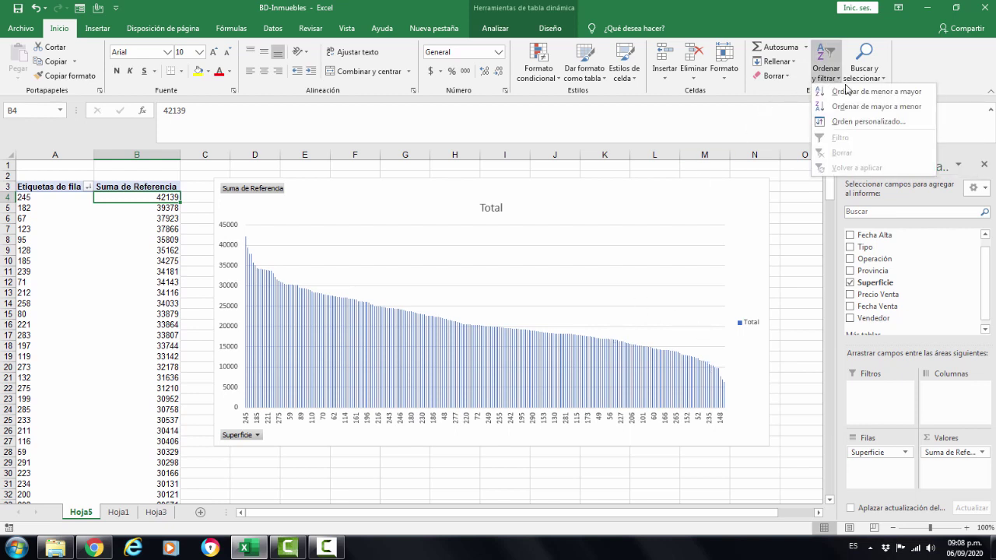
left_click(848, 91)
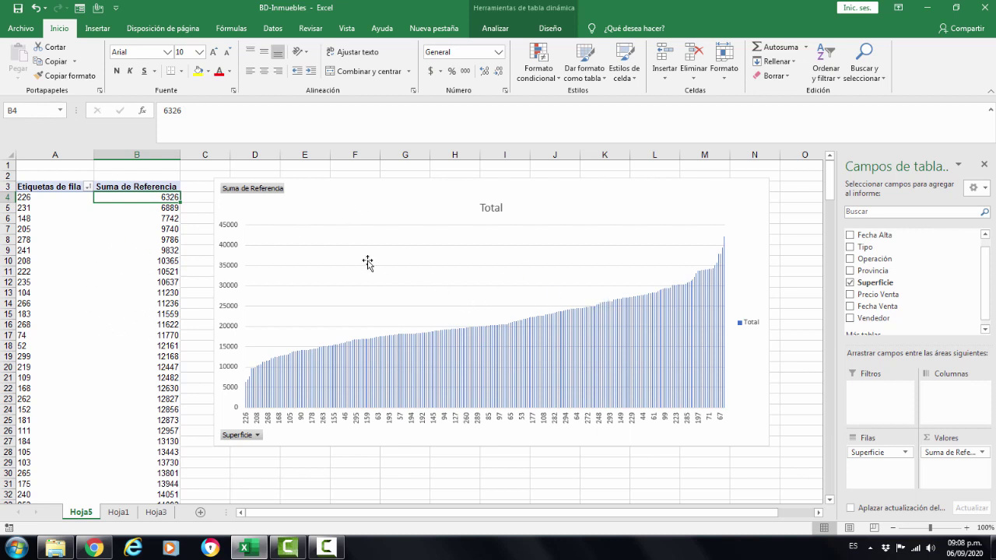
mouse_move(151, 204)
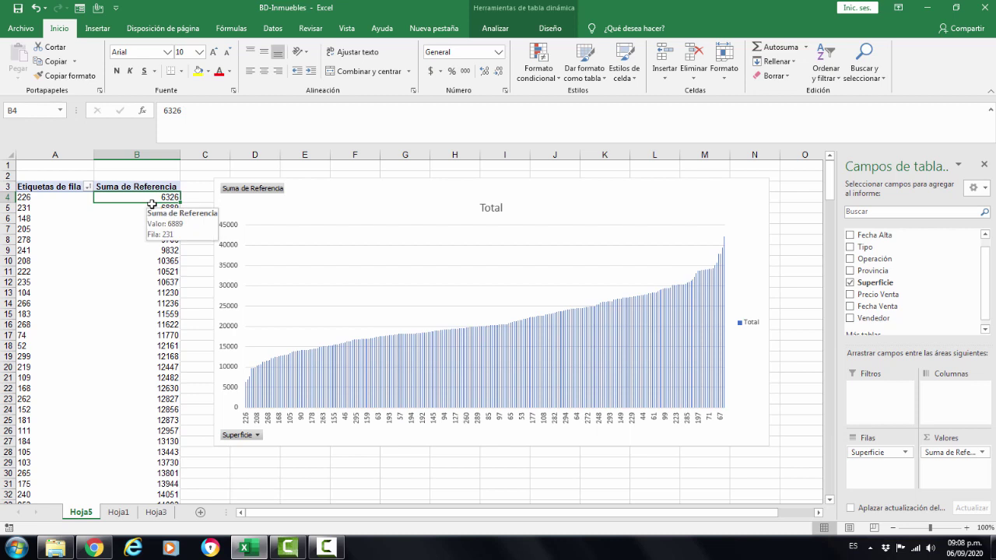
left_click(146, 206)
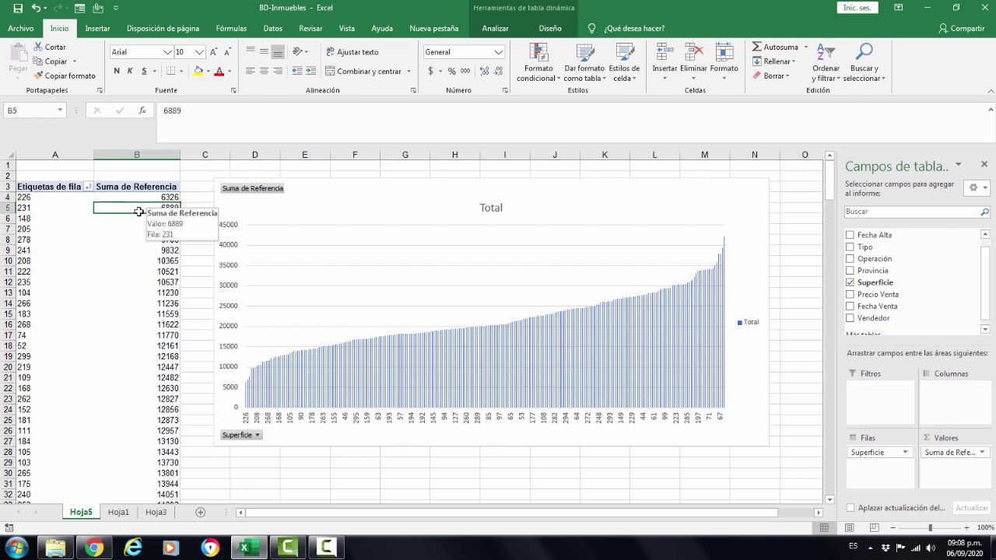
left_click(158, 194)
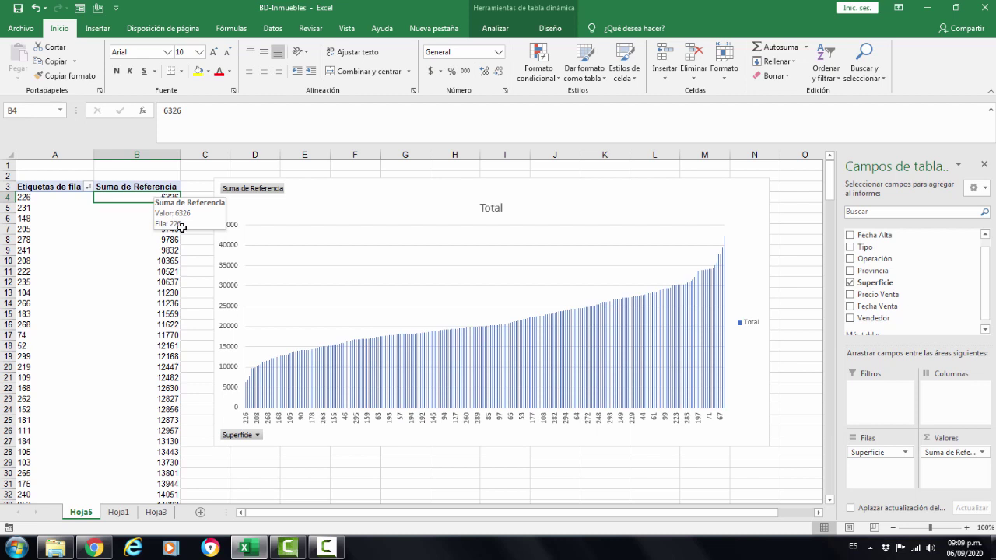
left_click(140, 249)
left_click(159, 199)
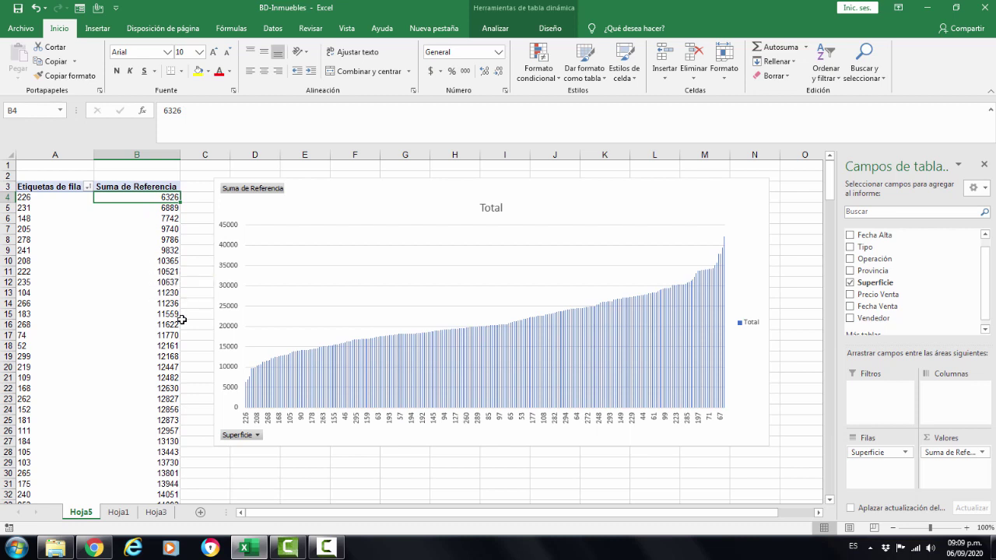
left_click(198, 353)
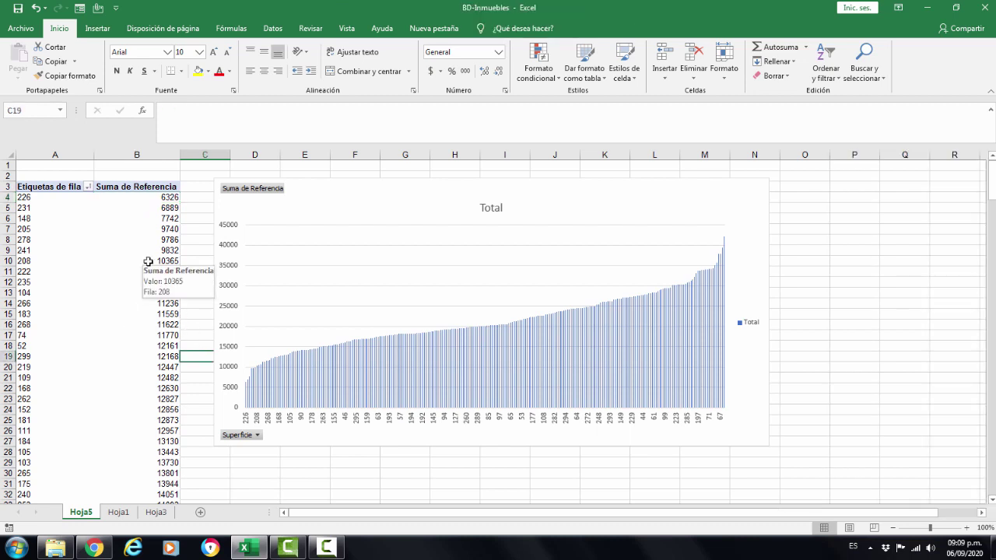
mouse_move(154, 232)
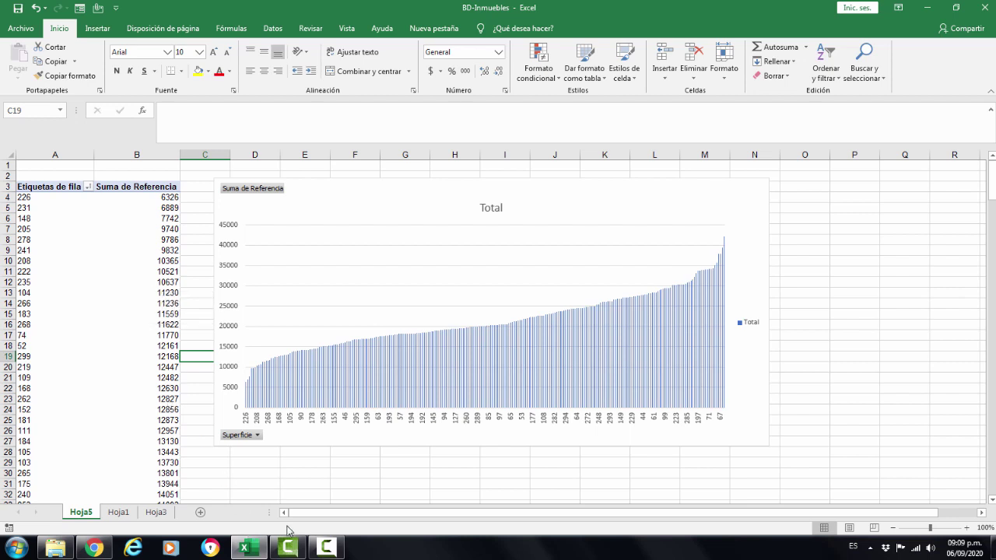
left_click(332, 552)
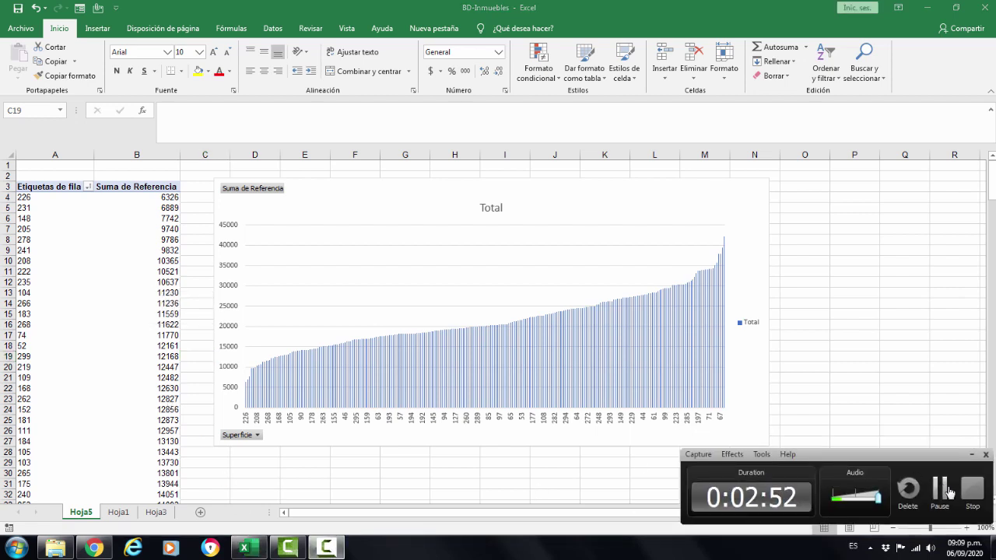